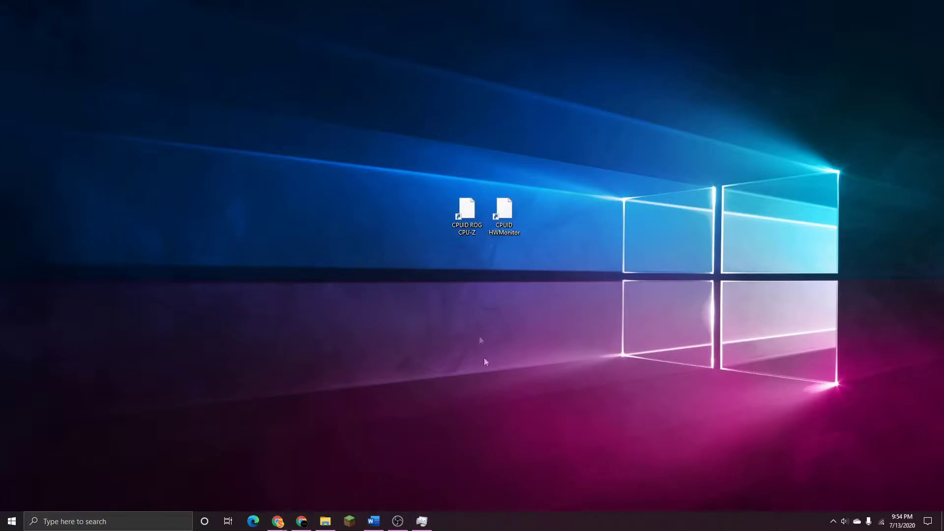
Step: Find File Explorer Options by searching 'file' and enable Show hidden files, folders, and drives
{"action": "left_click", "coordinate": [131, 514]}
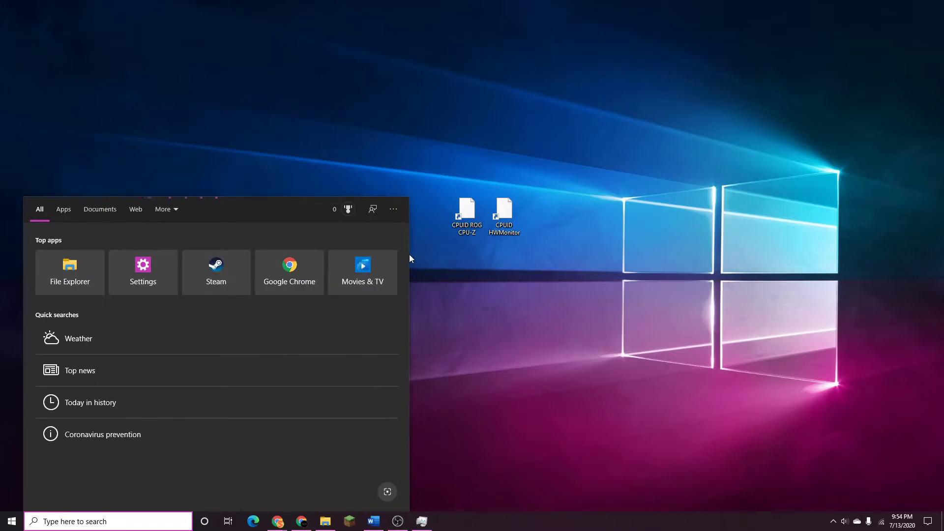
{"action": "type", "text": "file"}
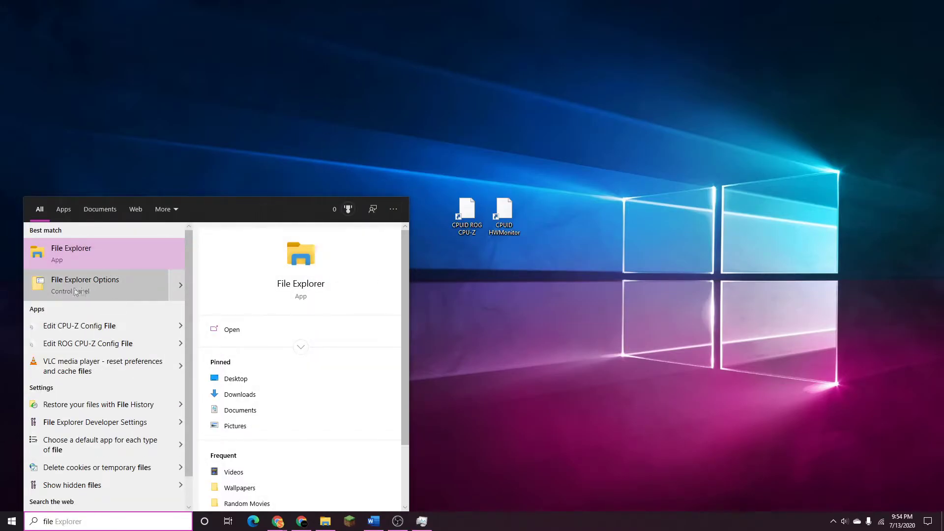
{"action": "left_click", "coordinate": [130, 285]}
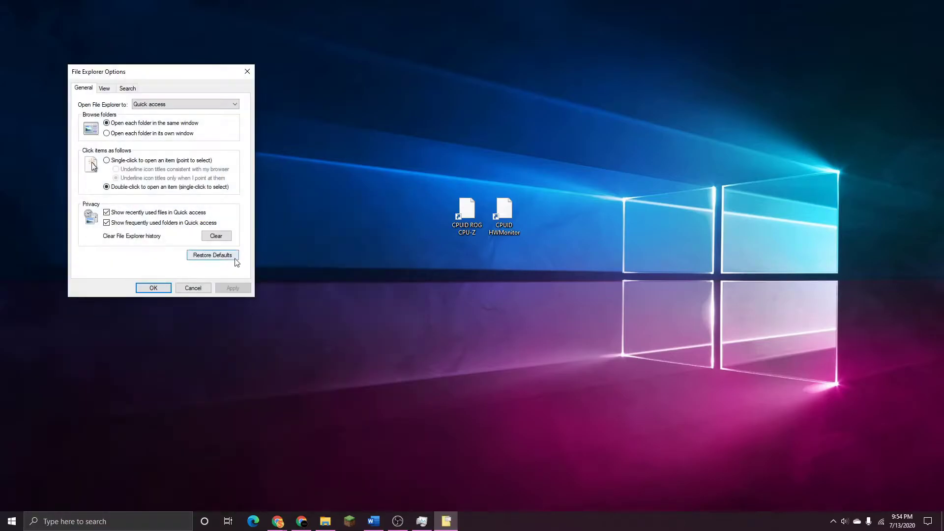
{"action": "left_click_drag", "start_coordinate": [183, 73], "coordinate": [503, 119]}
{"action": "left_click", "coordinate": [427, 135]}
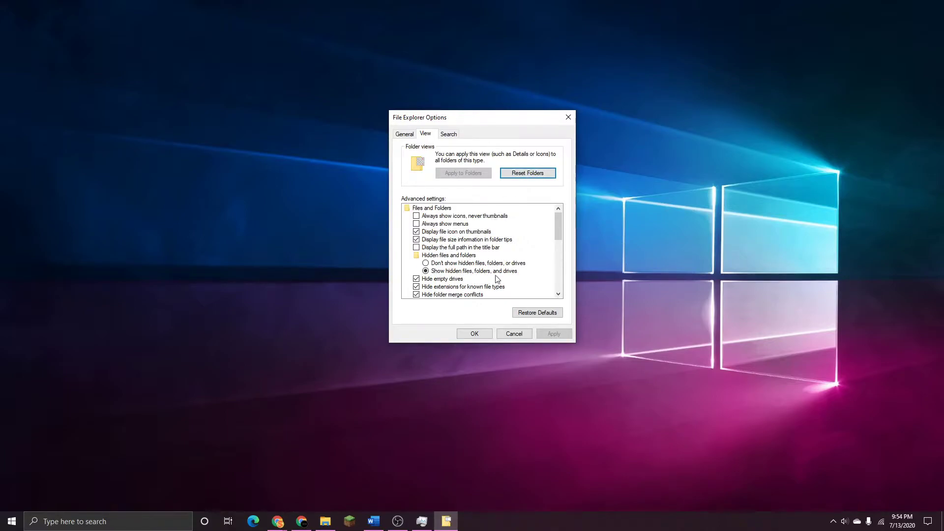
{"action": "left_click", "coordinate": [473, 334]}
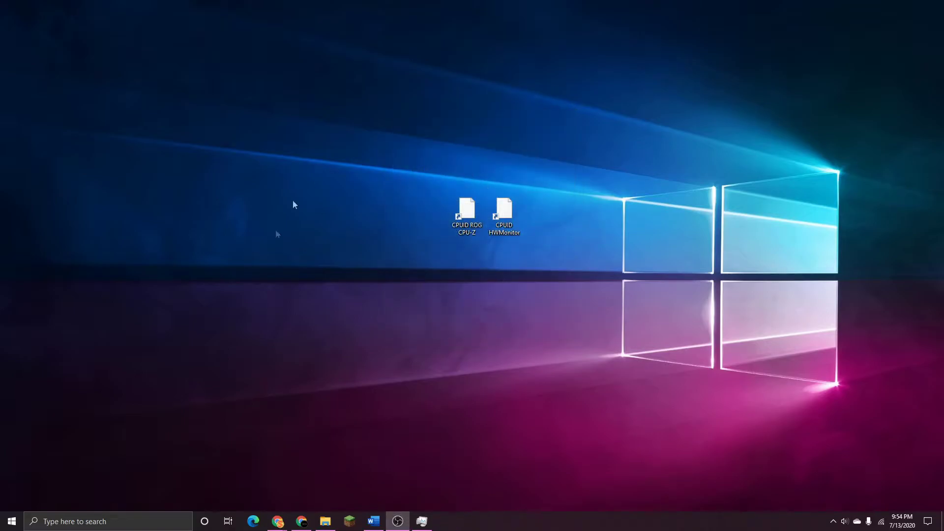
Step: Open File Explorer at the AppData\Local folder and scroll to the IconCache file
{"action": "left_click", "coordinate": [326, 522]}
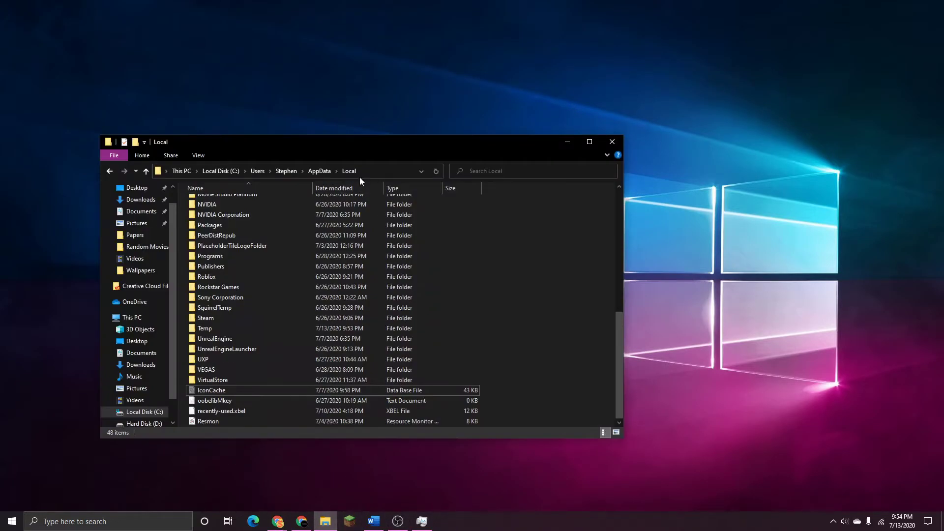
{"action": "left_click_drag", "start_coordinate": [375, 145], "coordinate": [443, 132]}
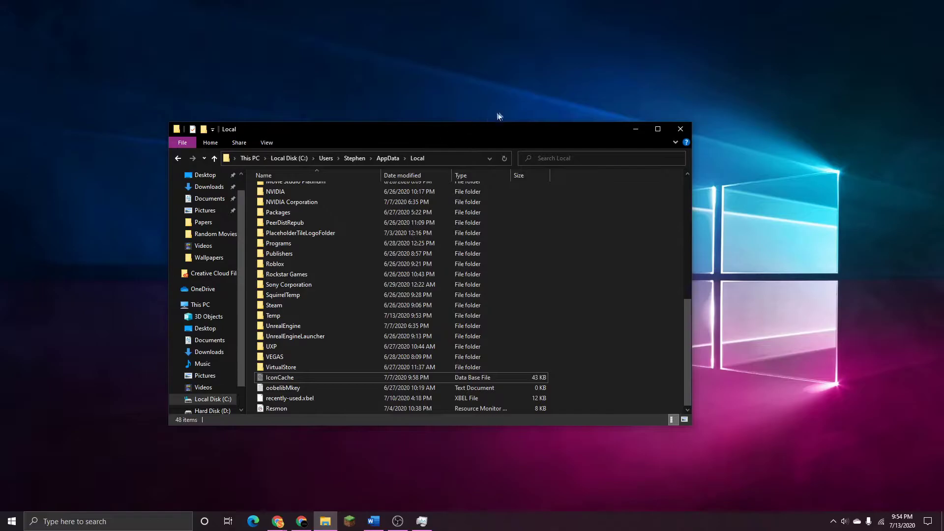
{"action": "left_click", "coordinate": [478, 158]}
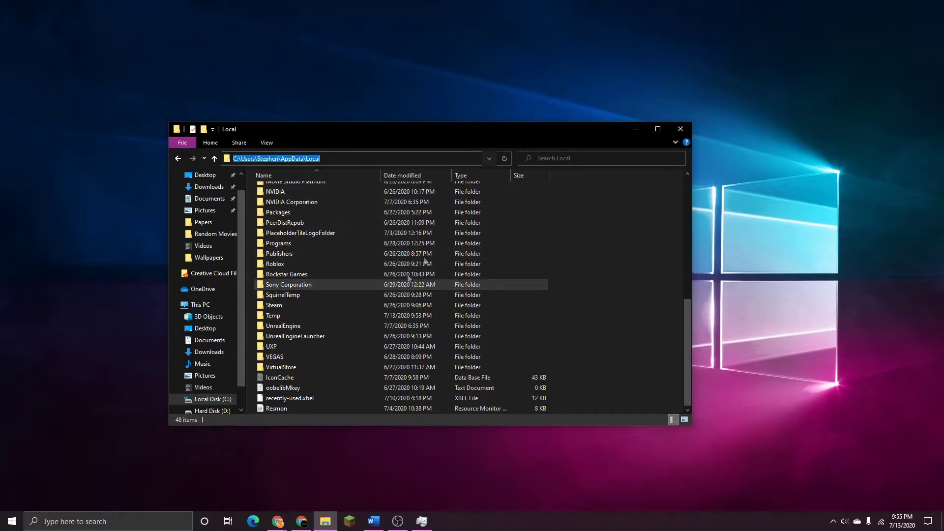
{"action": "key", "text": "Return"}
{"action": "scroll", "coordinate": [395, 299], "scroll_direction": "down", "scroll_amount": 9}
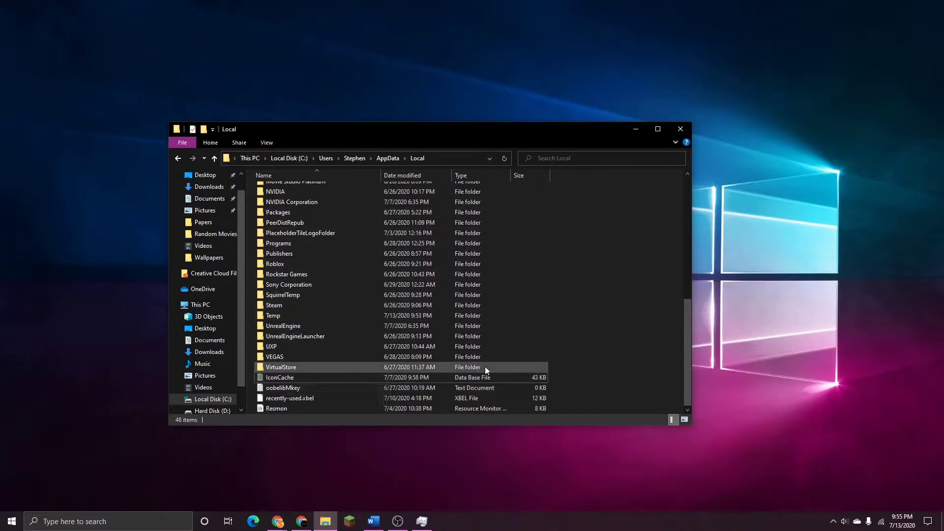
Step: Delete the IconCache file and minimize the Explorer window
{"action": "right_click", "coordinate": [296, 379]}
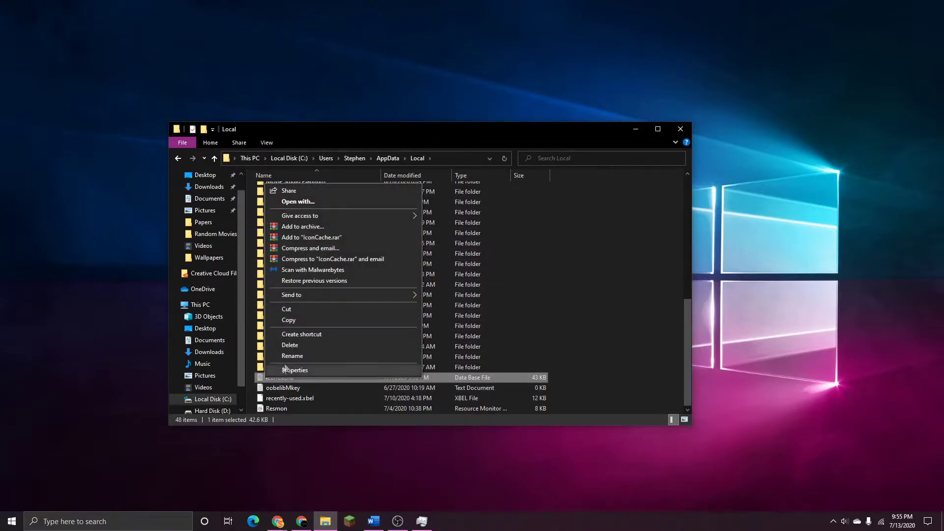
{"action": "left_click", "coordinate": [294, 340]}
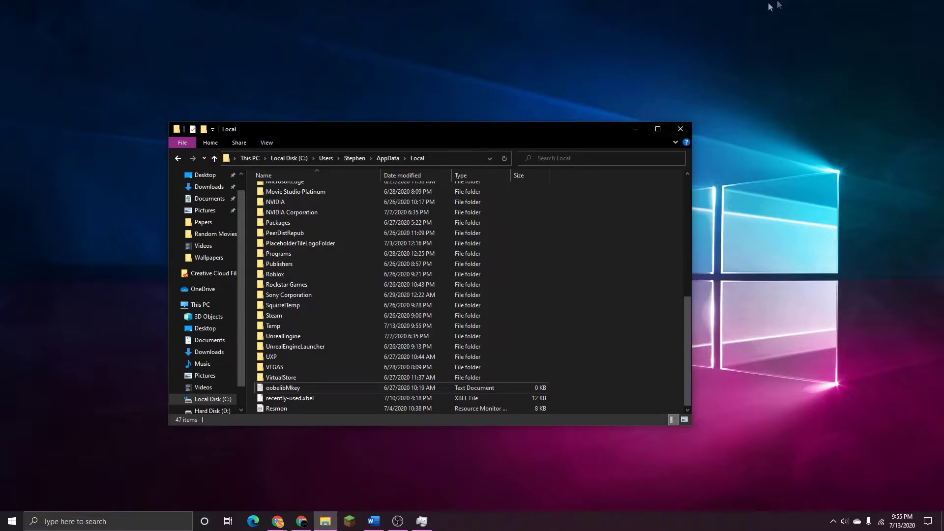
{"action": "left_click", "coordinate": [642, 129]}
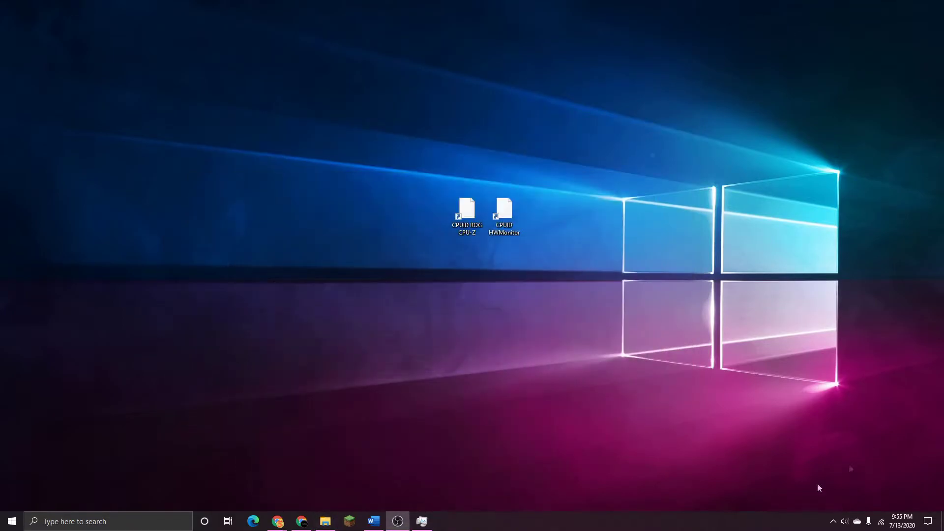
Step: End Windows Explorer in Task Manager, then launch explorer.exe through File > Run new task
{"action": "left_click", "coordinate": [427, 520]}
{"action": "left_click_drag", "start_coordinate": [631, 123], "coordinate": [472, 89]}
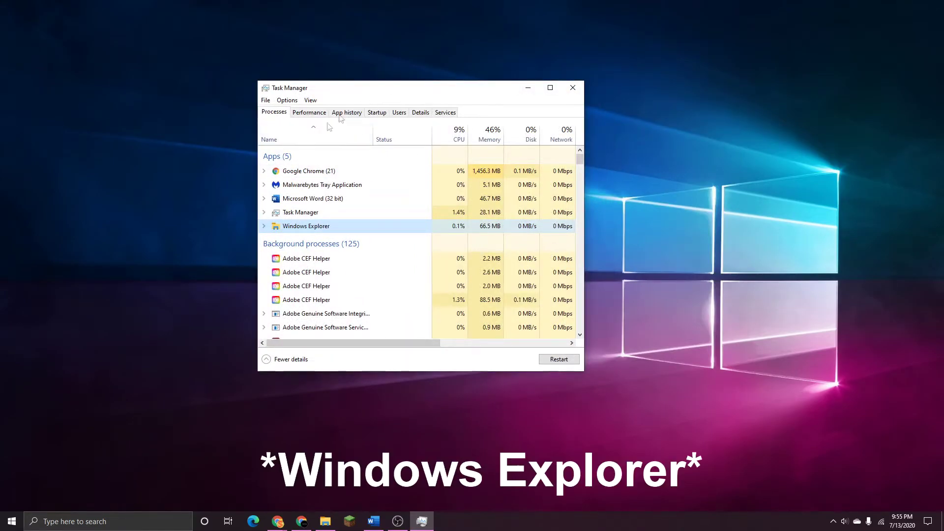
{"action": "right_click", "coordinate": [303, 227]}
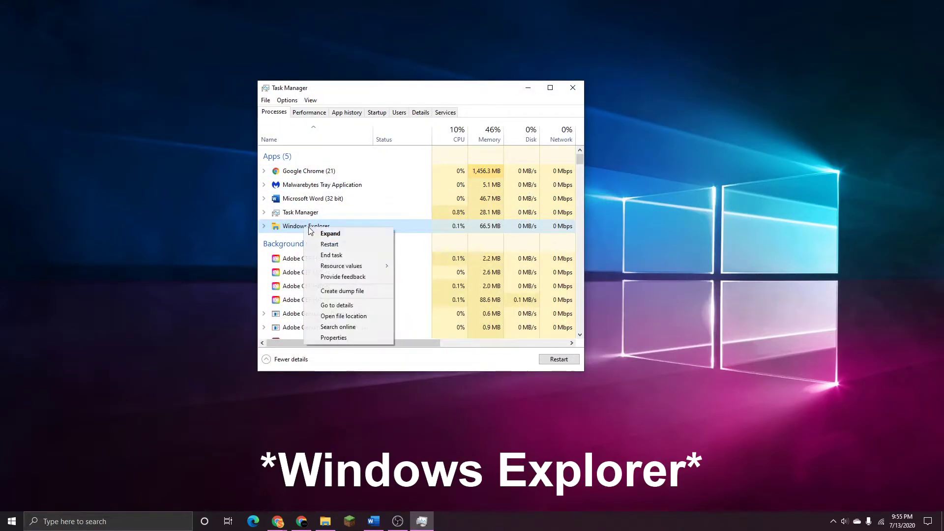
{"action": "left_click", "coordinate": [344, 256]}
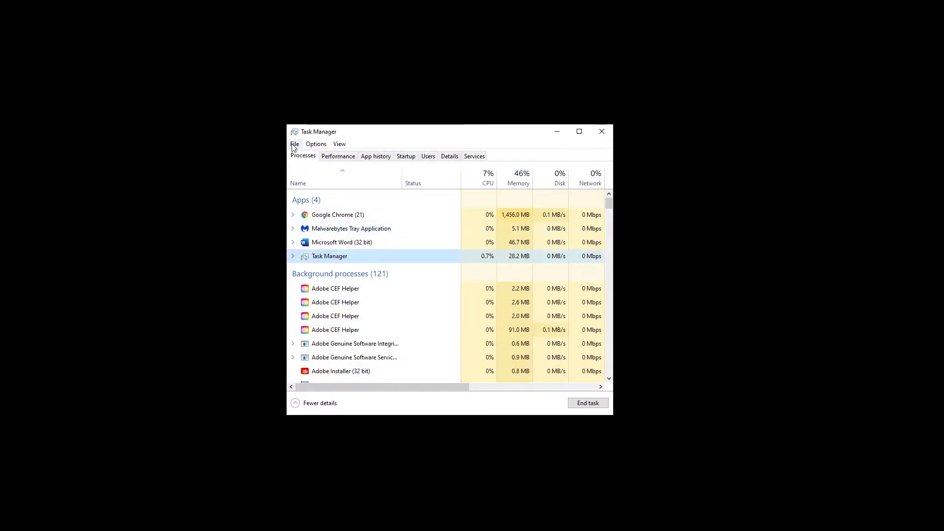
{"action": "left_click", "coordinate": [294, 143]}
{"action": "left_click", "coordinate": [310, 159]}
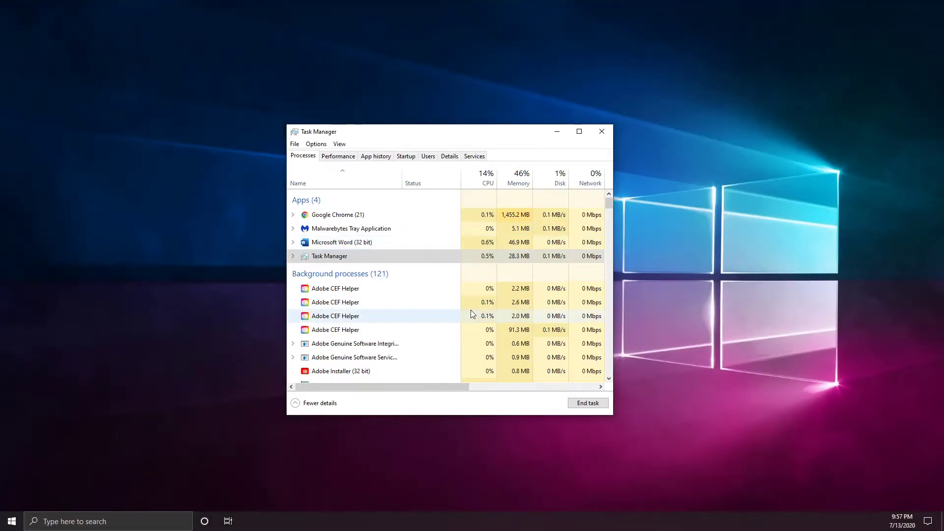
Step: Minimize Task Manager and check that the HWMonitor and CPU-Z shortcuts show real icons, with HWMonitor on the left
{"action": "left_click", "coordinate": [557, 130]}
{"action": "mouse_move", "coordinate": [504, 211]}
{"action": "left_mouse_down"}
{"action": "mouse_move", "coordinate": [575, 224]}
{"action": "mouse_move", "coordinate": [509, 214]}
{"action": "left_mouse_up"}
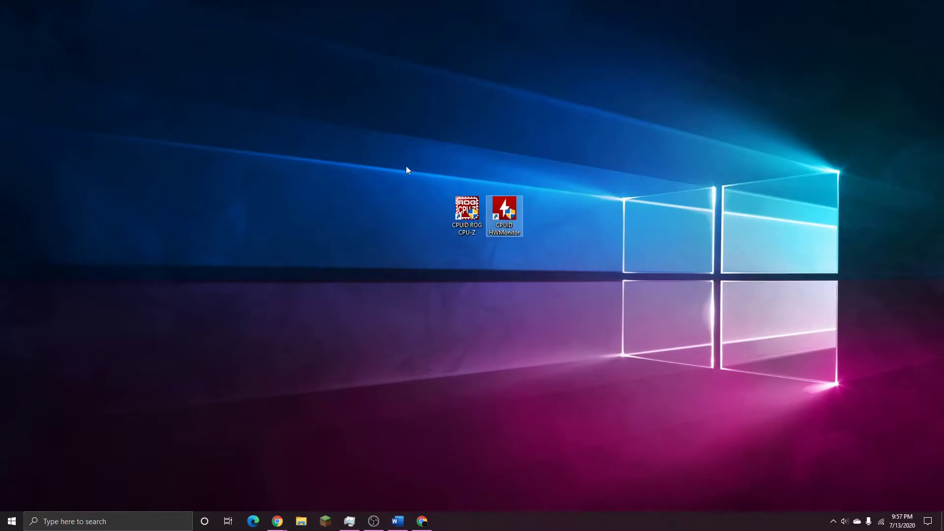
{"action": "left_click", "coordinate": [565, 201]}
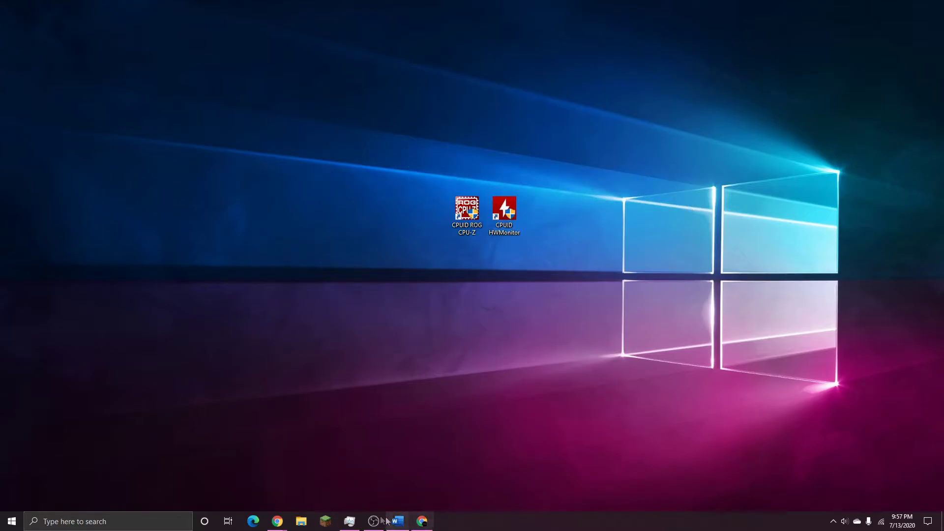
{"action": "left_click", "coordinate": [349, 521]}
{"action": "left_click", "coordinate": [565, 131]}
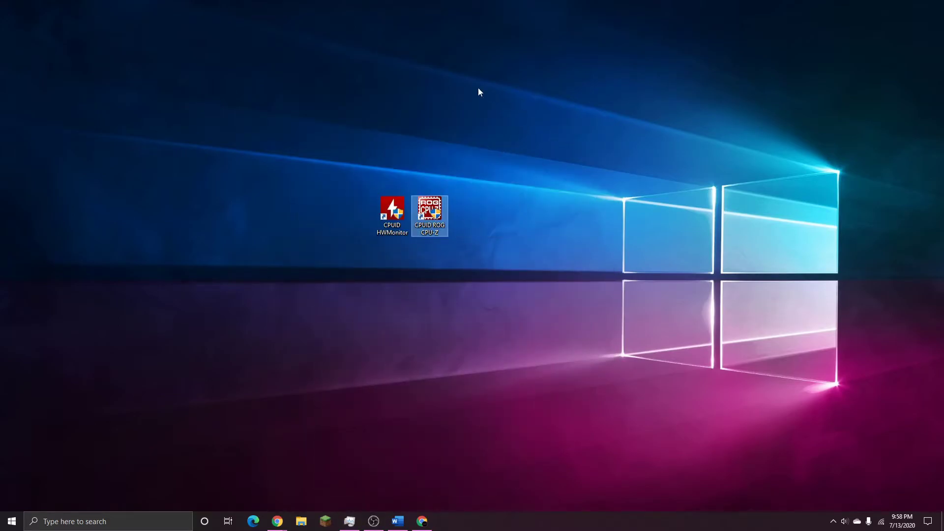
{"action": "left_click", "coordinate": [507, 245]}
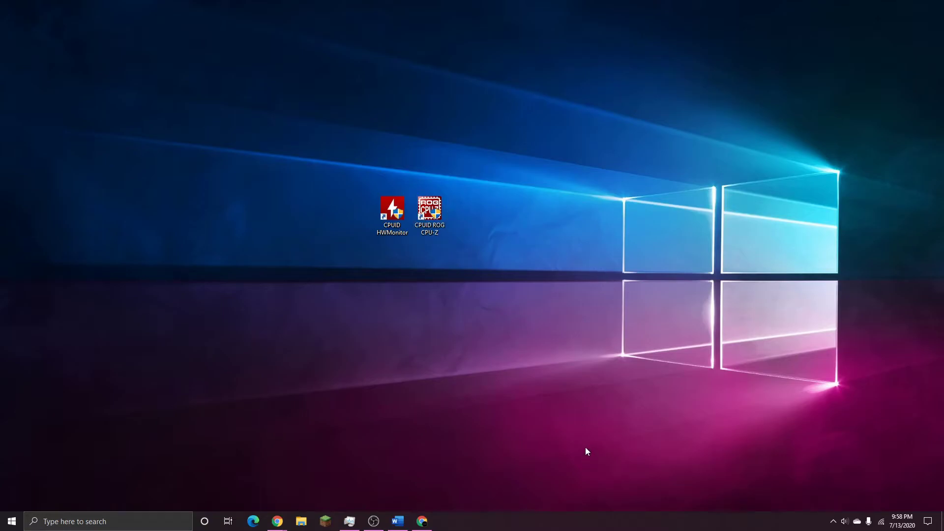
Step: End the Windows Explorer process again from Task Manager
{"action": "left_click", "coordinate": [350, 520]}
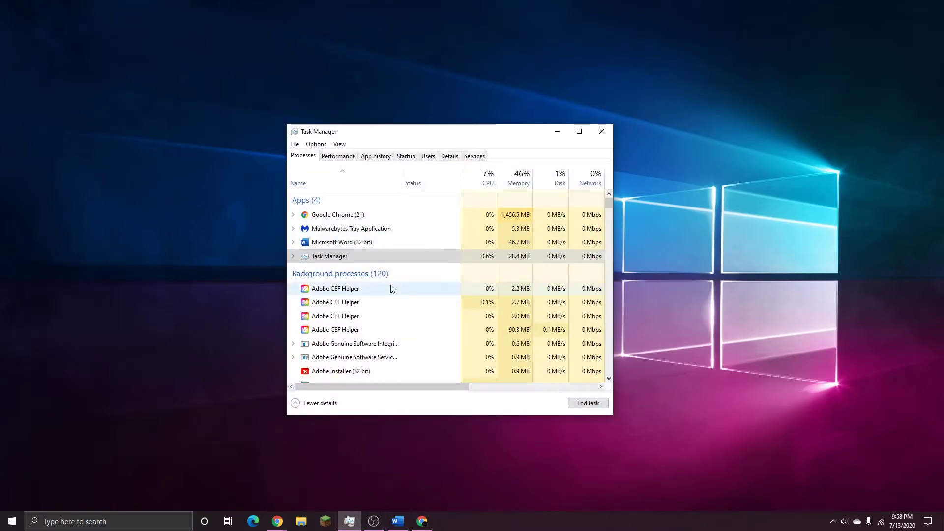
{"action": "scroll", "coordinate": [391, 285], "scroll_direction": "down", "scroll_amount": 3}
{"action": "scroll", "coordinate": [390, 286], "scroll_direction": "down", "scroll_amount": 20}
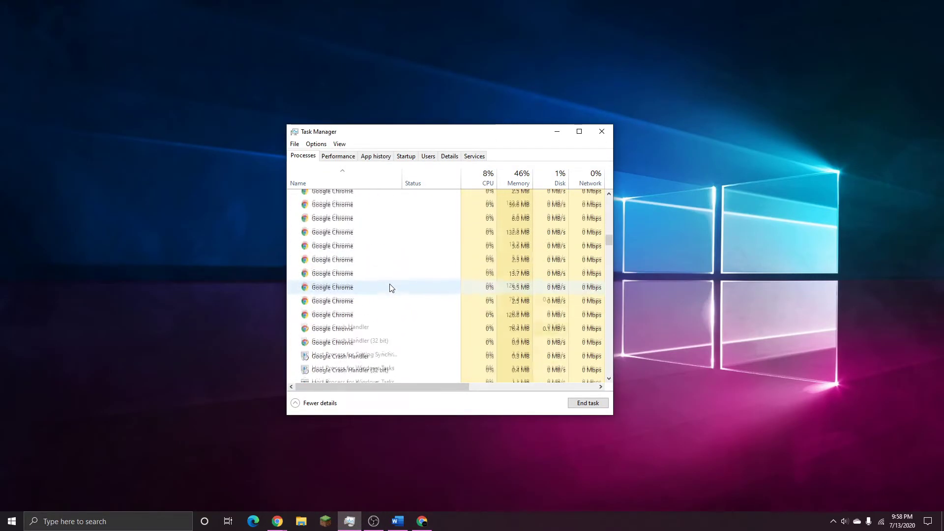
{"action": "scroll", "coordinate": [398, 283], "scroll_direction": "down", "scroll_amount": 10}
{"action": "scroll", "coordinate": [396, 215], "scroll_direction": "up", "scroll_amount": 20}
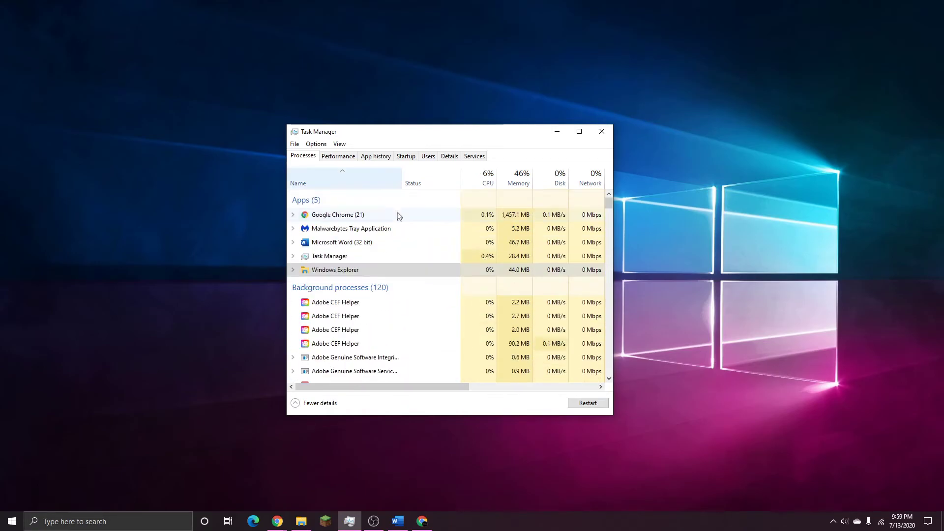
{"action": "left_click", "coordinate": [332, 271]}
{"action": "right_click", "coordinate": [332, 270]}
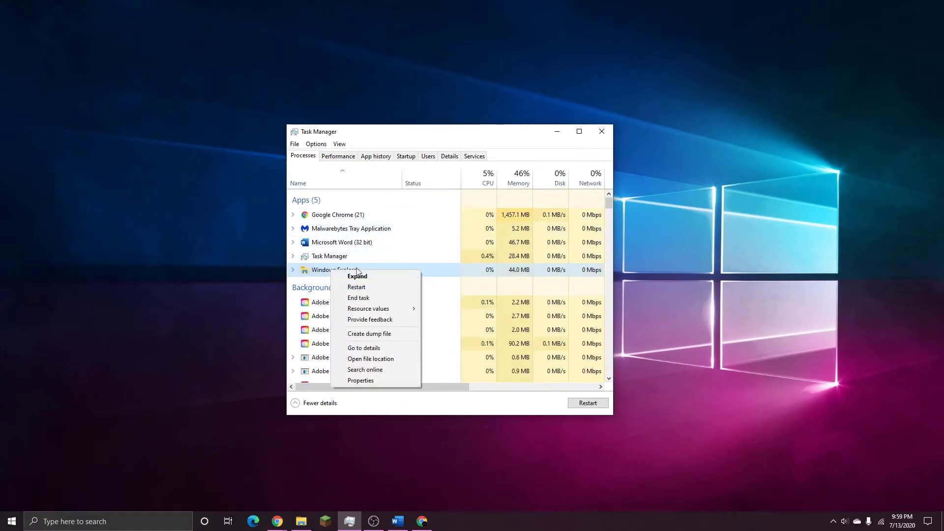
{"action": "left_click", "coordinate": [361, 305]}
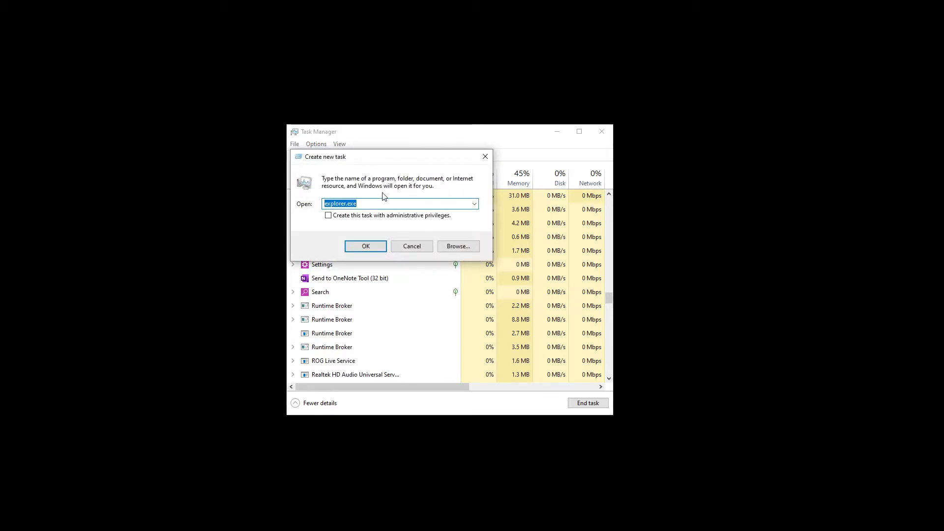
Step: Run 'cmd' as a new task to open a Command Prompt window
{"action": "key", "text": "BackSpace"}
{"action": "type", "text": "cmd"}
{"action": "key", "text": "Return"}
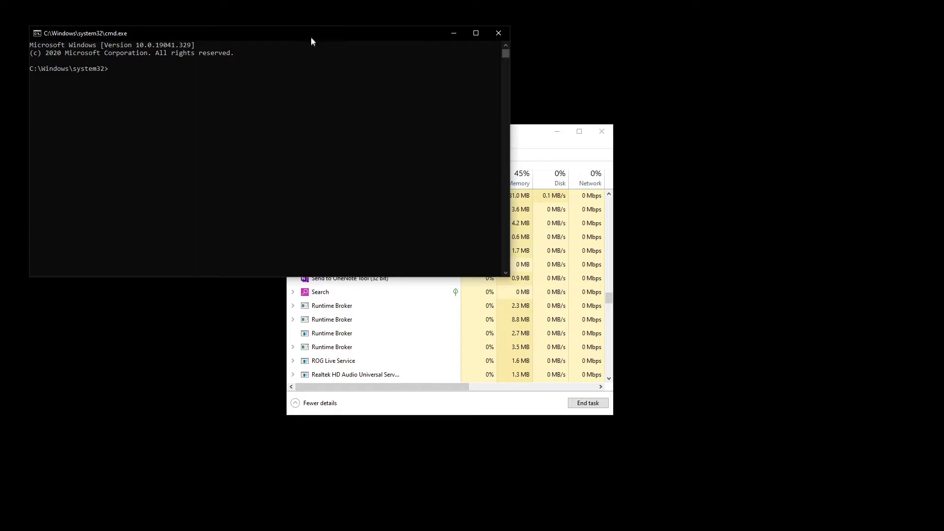
{"action": "left_click_drag", "start_coordinate": [310, 39], "coordinate": [532, 109]}
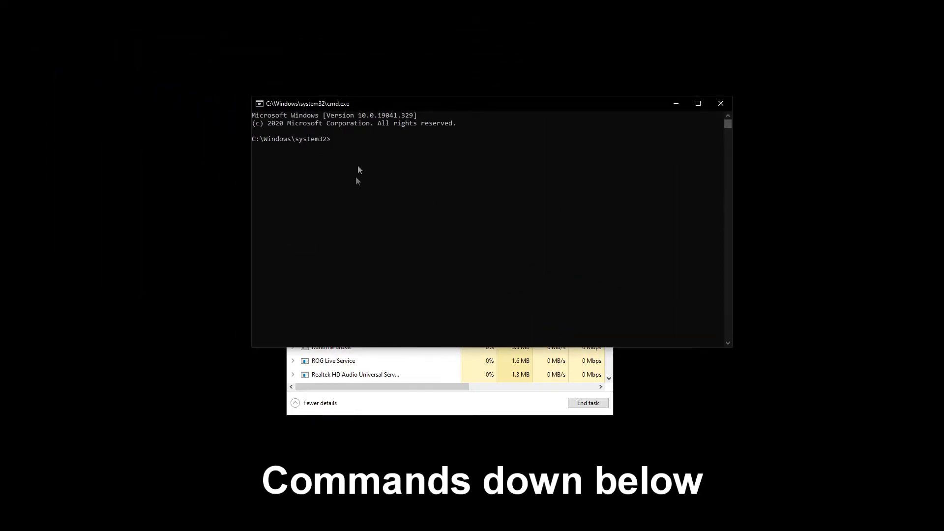
Step: Run 'CD /d %userprofile%\AppData\Local' and 'DEL IconCache.db /a', which reports the file could not be found
{"action": "right_click", "coordinate": [333, 139]}
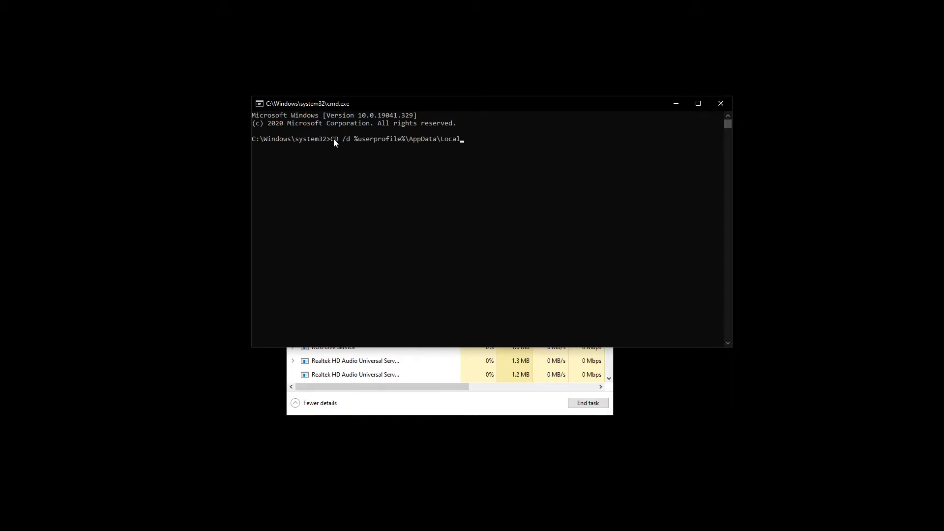
{"action": "key", "text": "Return"}
{"action": "right_click", "coordinate": [382, 153]}
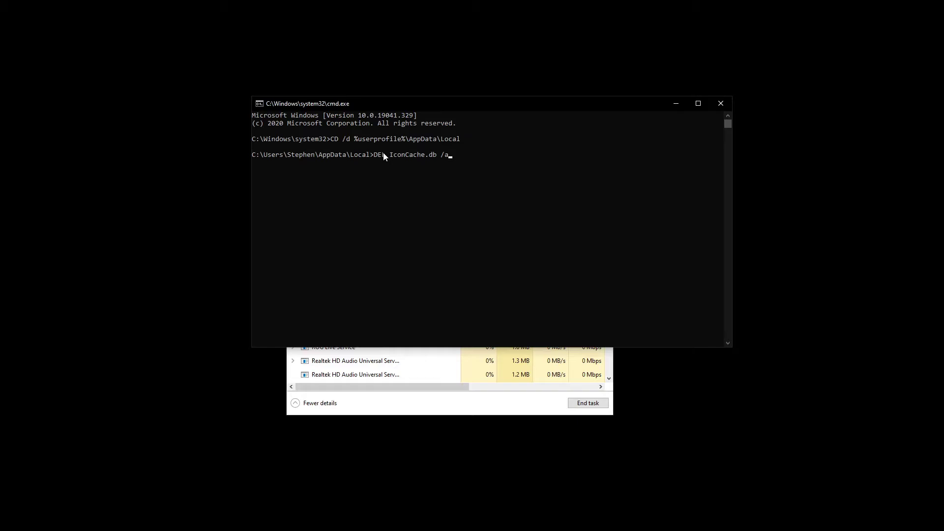
{"action": "key", "text": "Return"}
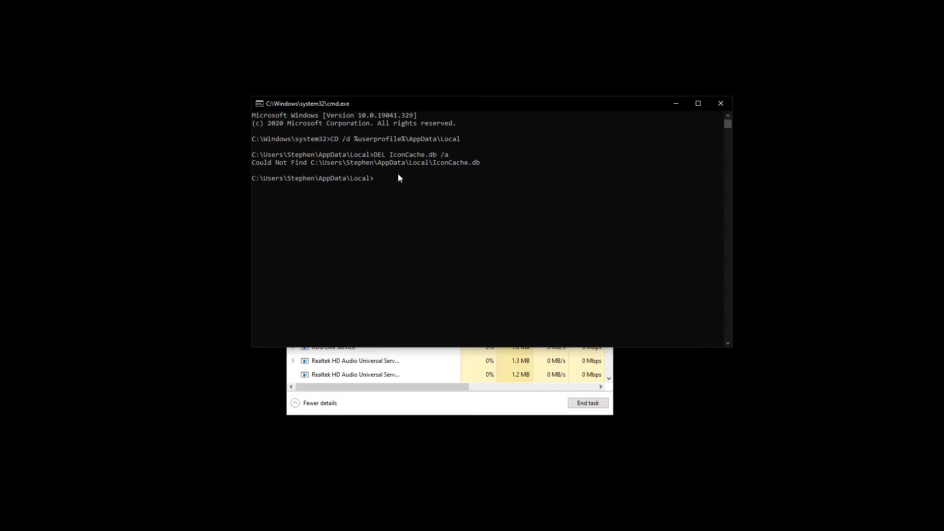
Step: Enter 'exit' to close the Command Prompt window
{"action": "scroll", "coordinate": [408, 190], "scroll_direction": "down", "scroll_amount": 1}
{"action": "right_click", "coordinate": [425, 211]}
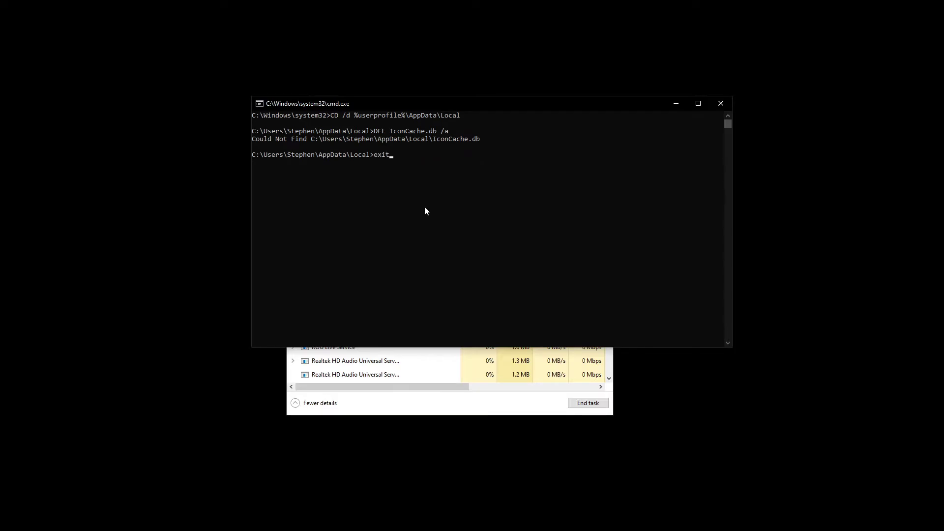
{"action": "key", "text": "Return"}
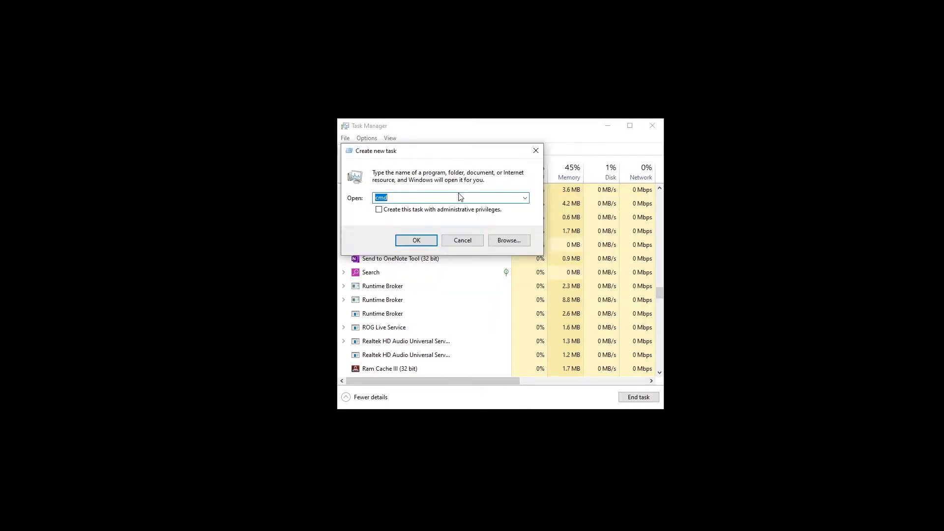
Step: Run explorer.exe from the new-task dialog to bring back the desktop, then minimize Task Manager
{"action": "type", "text": "ex"}
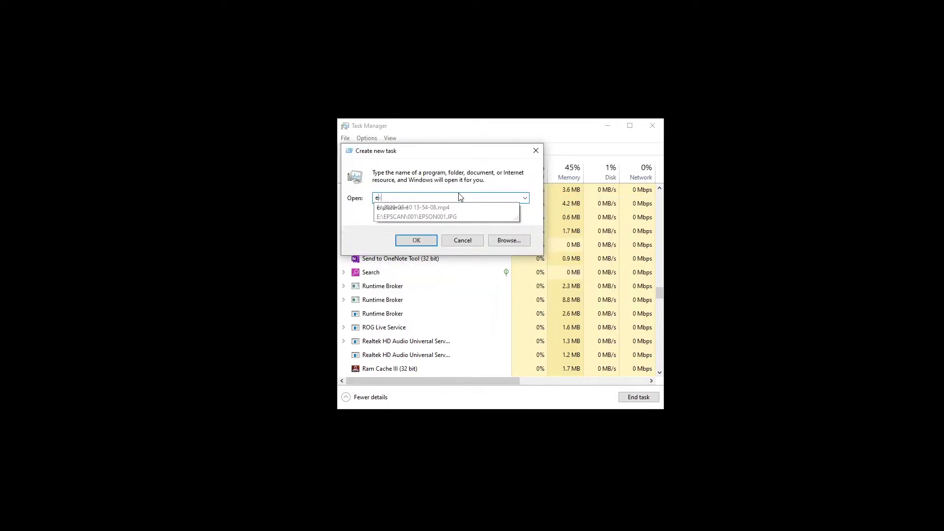
{"action": "type", "text": "plorer"}
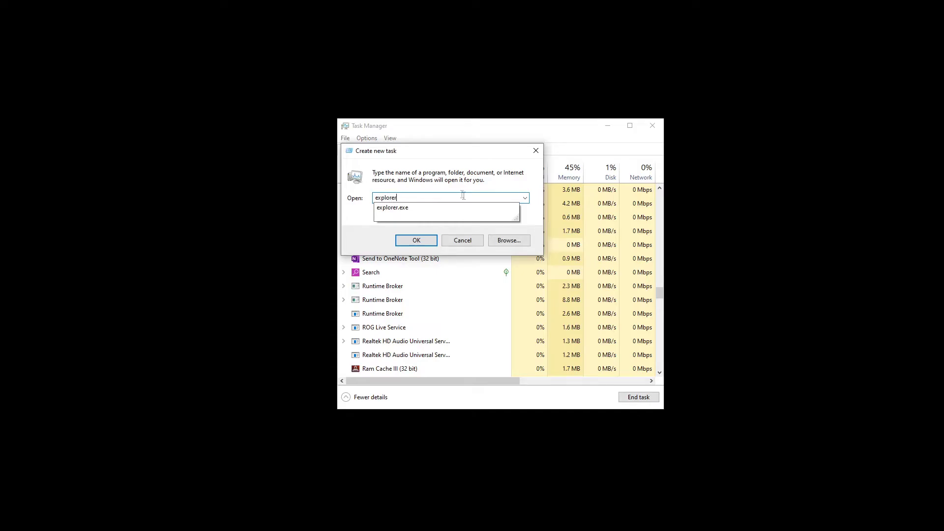
{"action": "left_click", "coordinate": [452, 219]}
{"action": "left_click", "coordinate": [424, 237]}
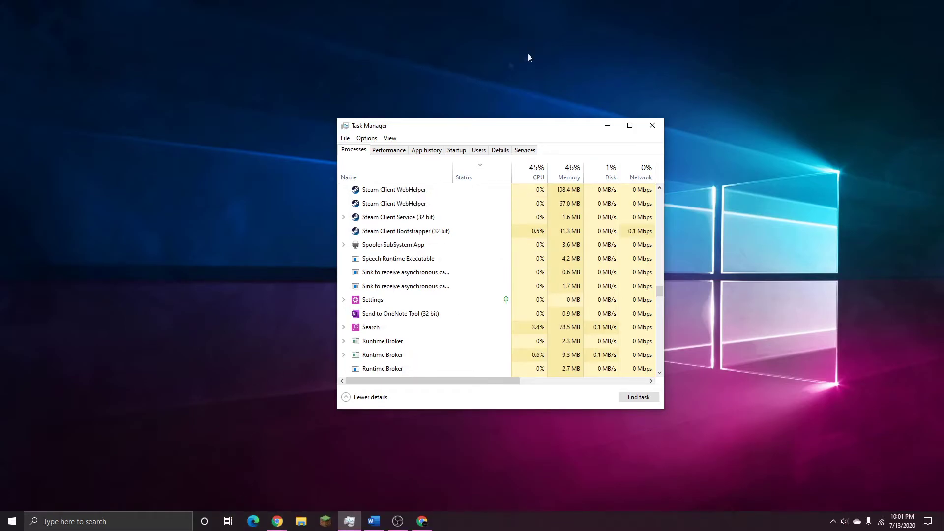
{"action": "left_click", "coordinate": [607, 126]}
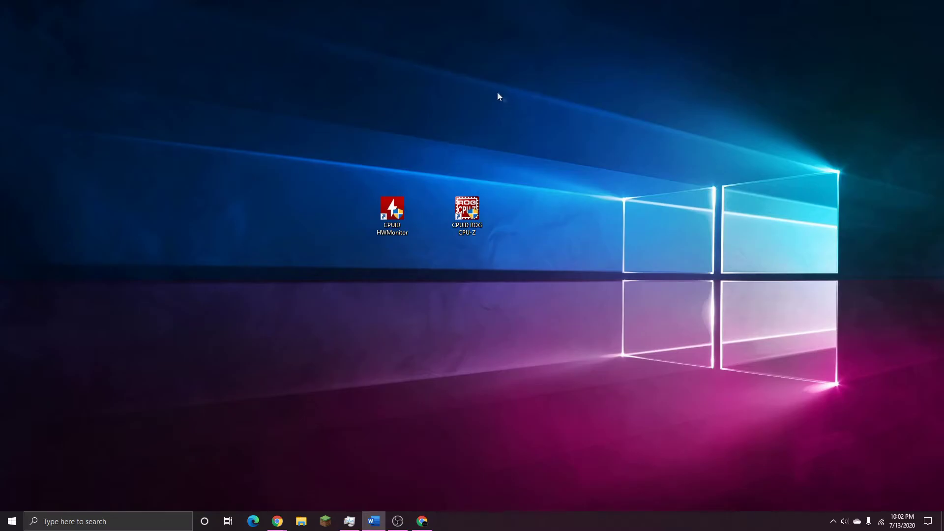
Step: Minimize Task Manager and check that the CPUID HWMonitor and ROG CPU-Z shortcuts show their real icons
{"action": "left_click", "coordinate": [349, 520]}
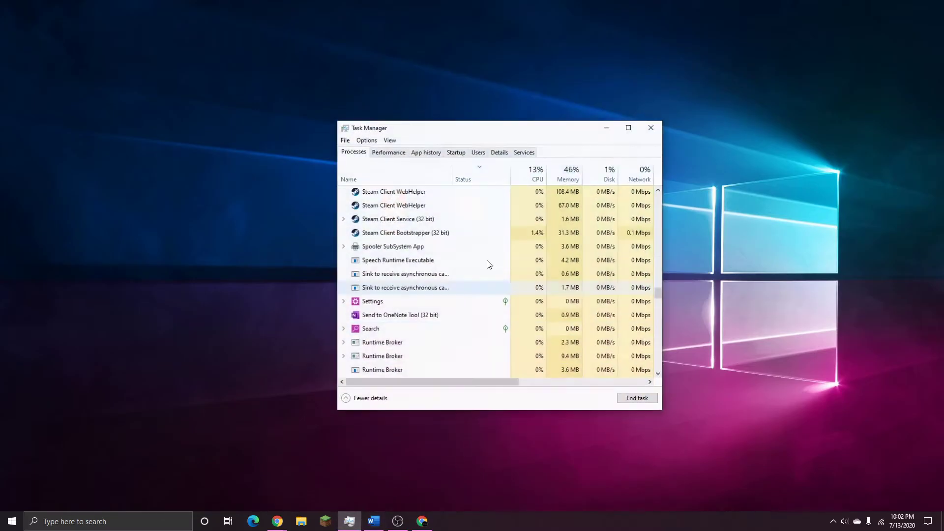
{"action": "left_click", "coordinate": [608, 126]}
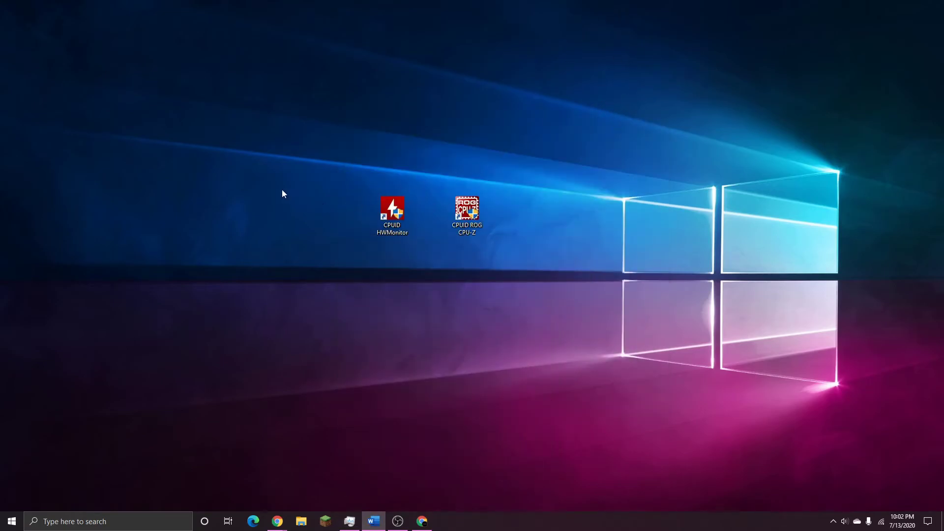
{"action": "left_click_drag", "start_coordinate": [343, 161], "coordinate": [458, 136]}
{"action": "left_click", "coordinate": [352, 518]}
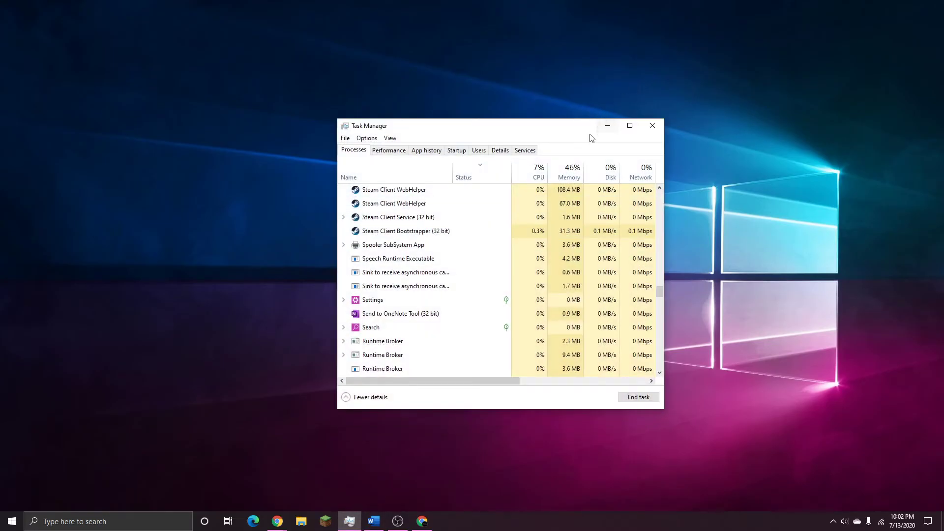
{"action": "left_click", "coordinate": [607, 126]}
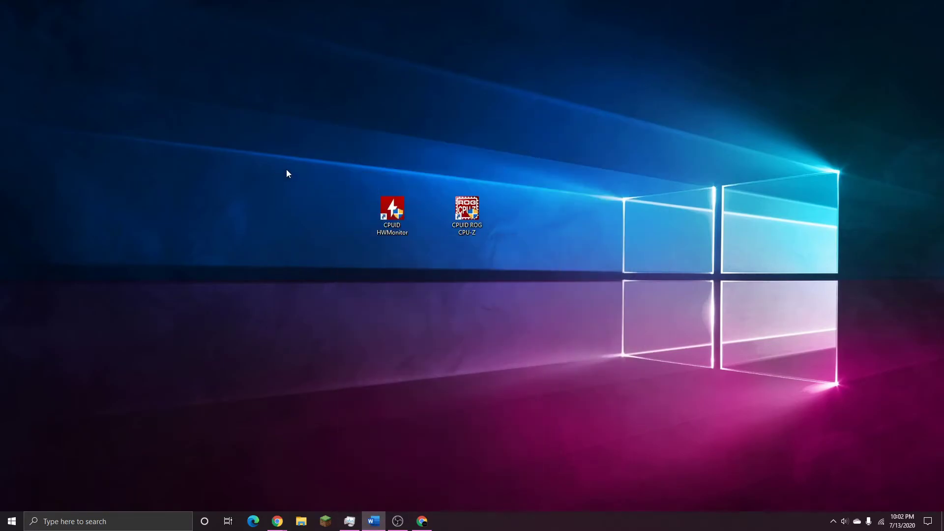
{"action": "left_click_drag", "start_coordinate": [286, 170], "coordinate": [687, 350]}
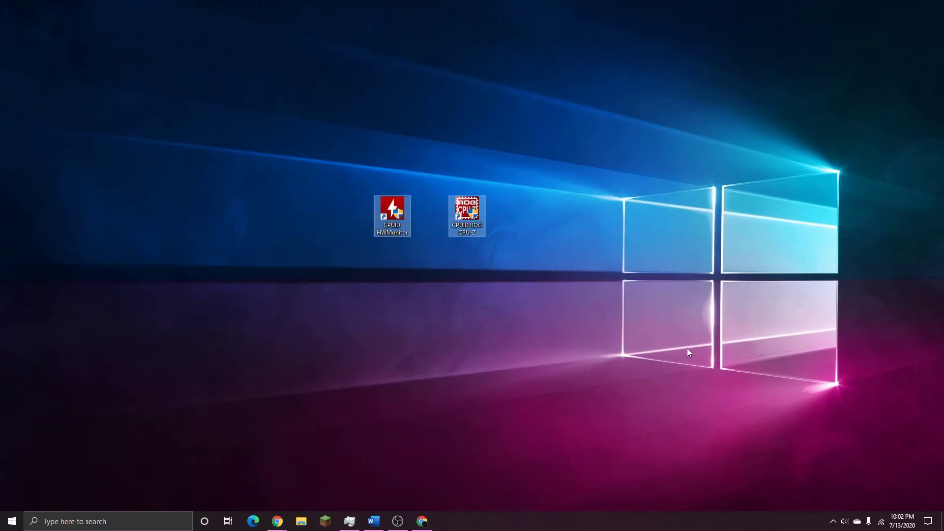
{"action": "left_click", "coordinate": [750, 319]}
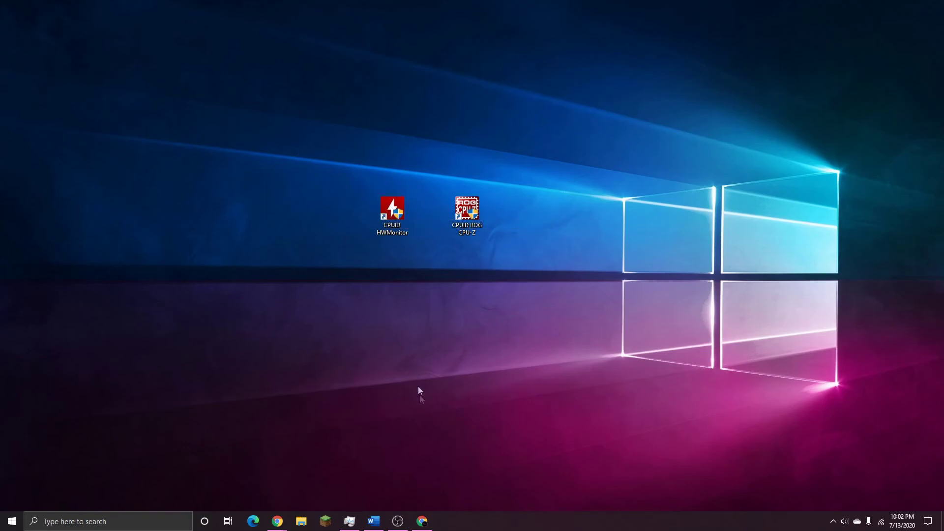
{"action": "left_click", "coordinate": [401, 518]}
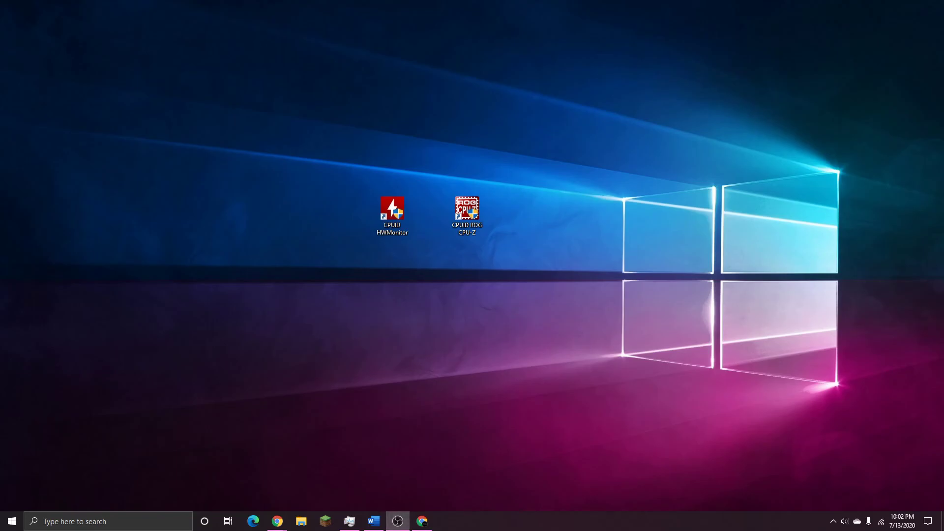